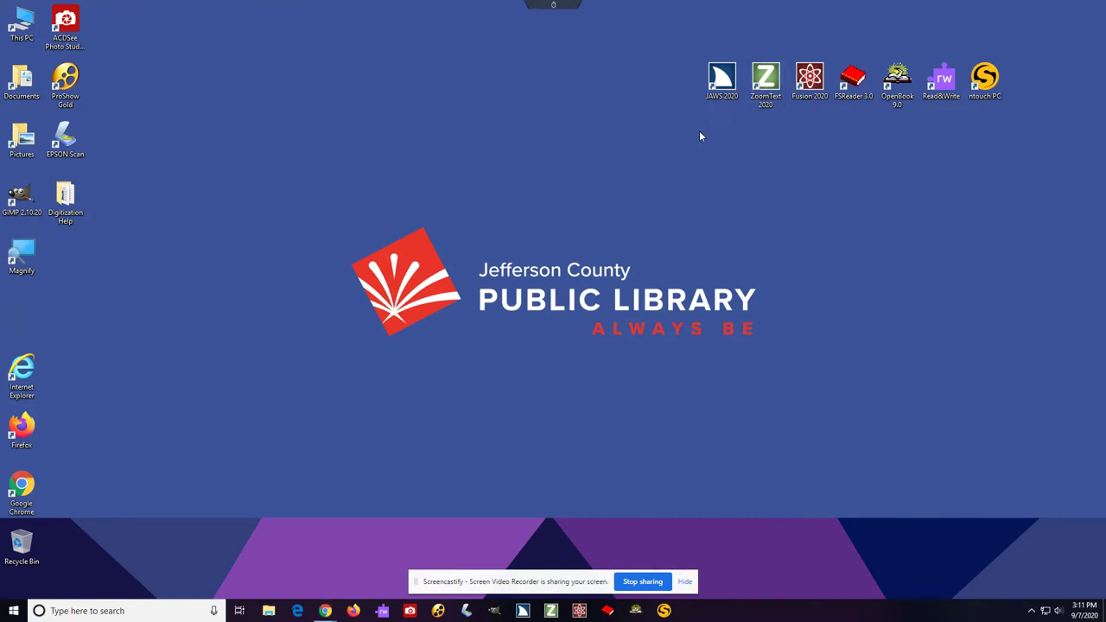
# Box-select the top-right assistive-technology app shortcuts, then clear the selection
pyautogui.moveTo(714, 118); pyautogui.dragTo(1009, 48)
pyautogui.moveTo(706, 502); pyautogui.dragTo(376, 601)
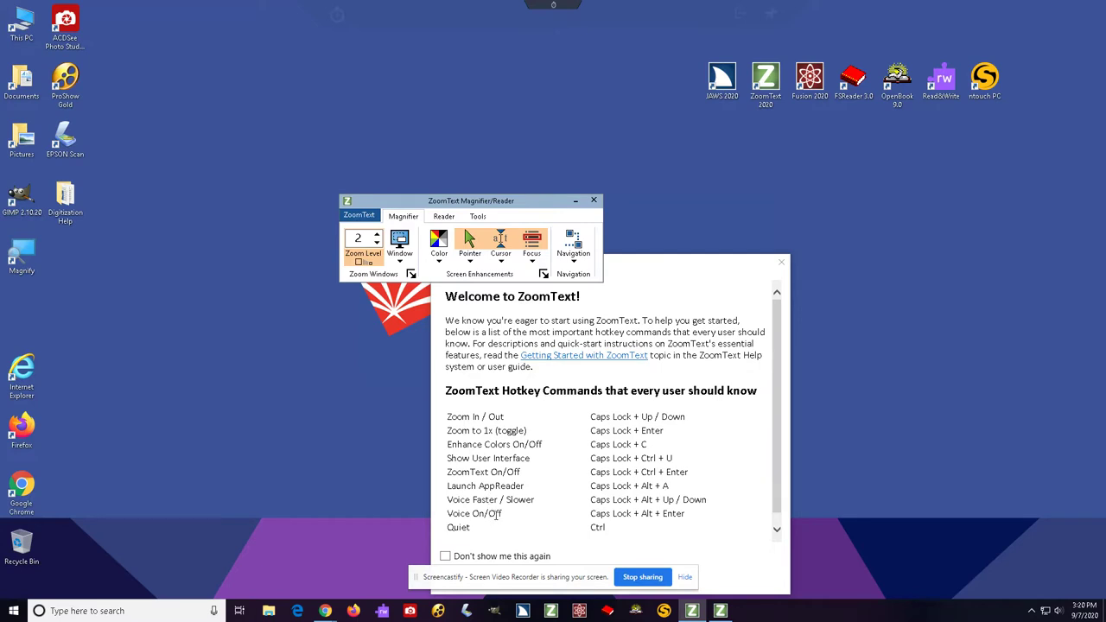
# Close the ZoomText welcome screen and look over the mouse pointer enhancement choices
pyautogui.click(782, 262)
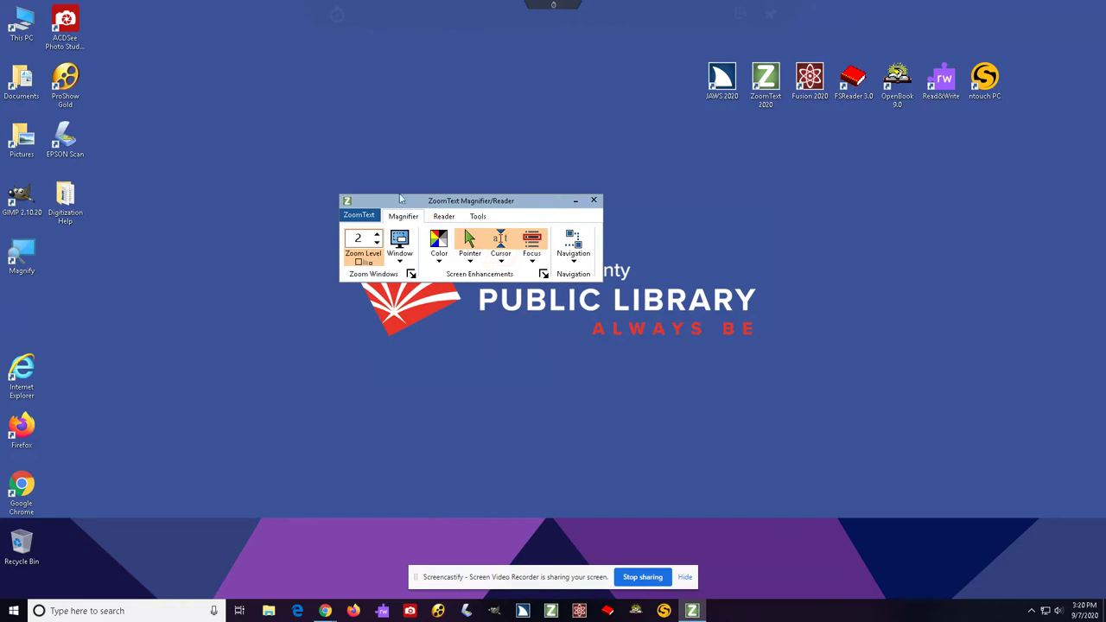
pyautogui.click(470, 258)
pyautogui.moveTo(485, 286)
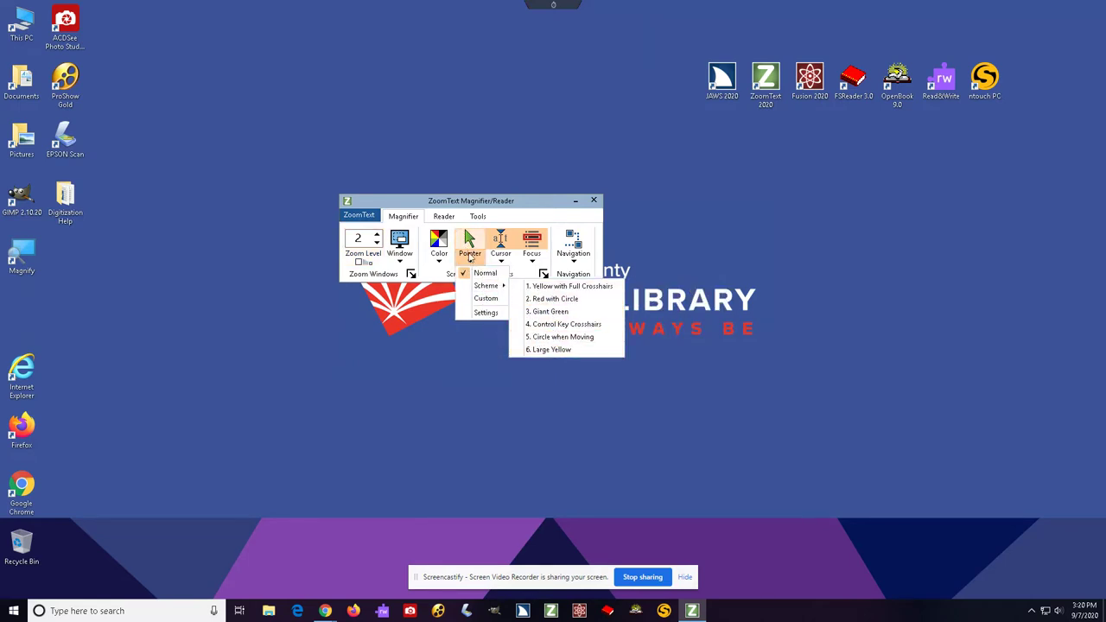
pyautogui.click(510, 218)
# Review the text cursor and zoom window layout choices without changing them
pyautogui.click(500, 257)
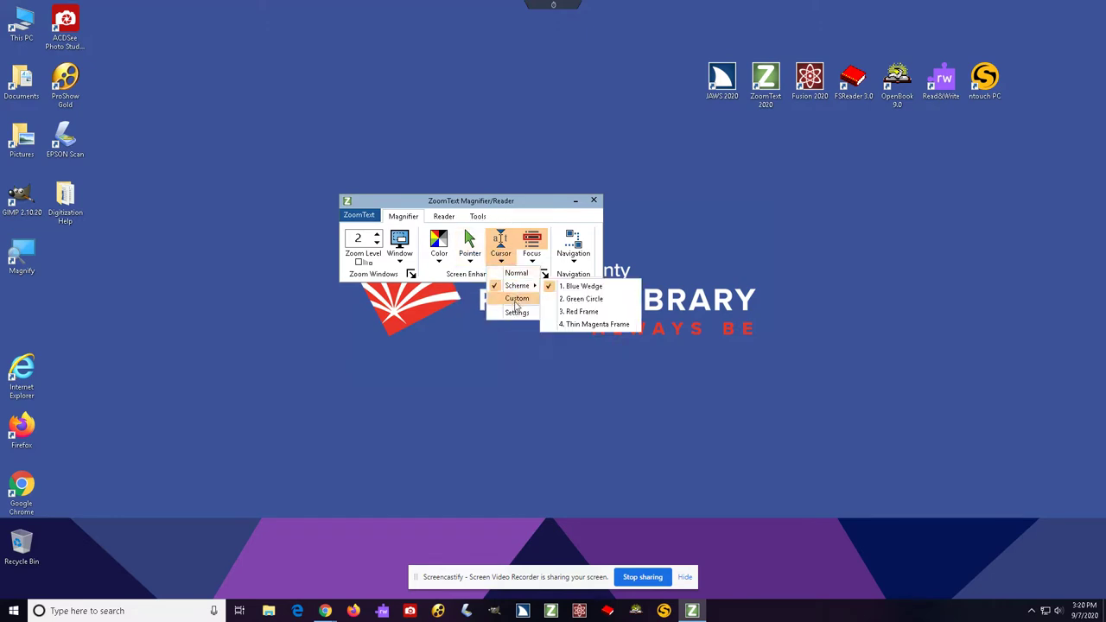
pyautogui.click(515, 212)
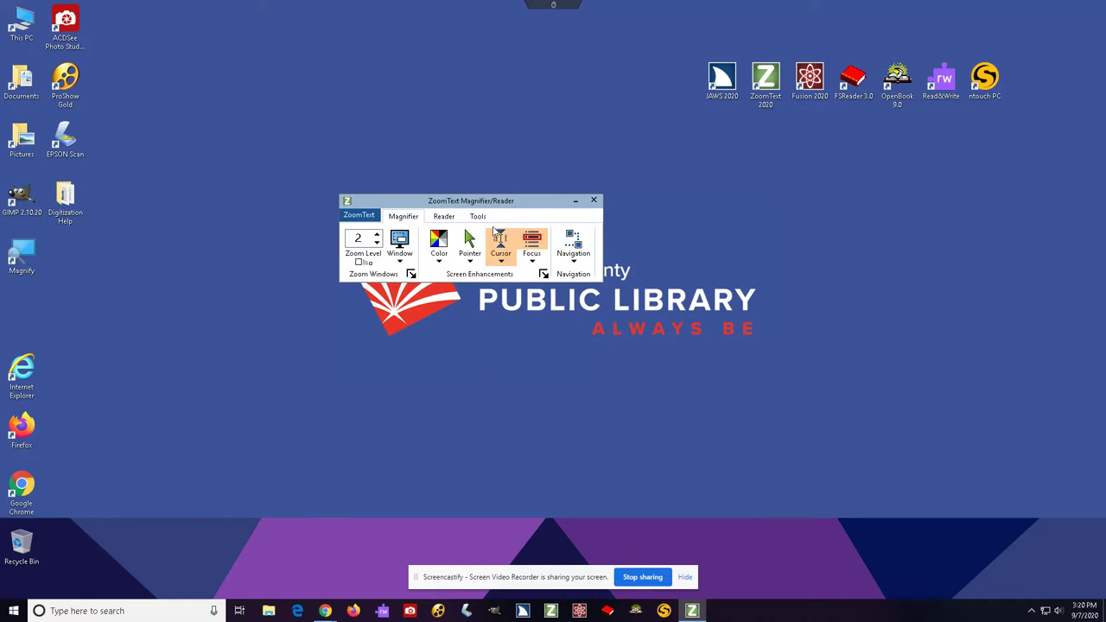
pyautogui.click(388, 258)
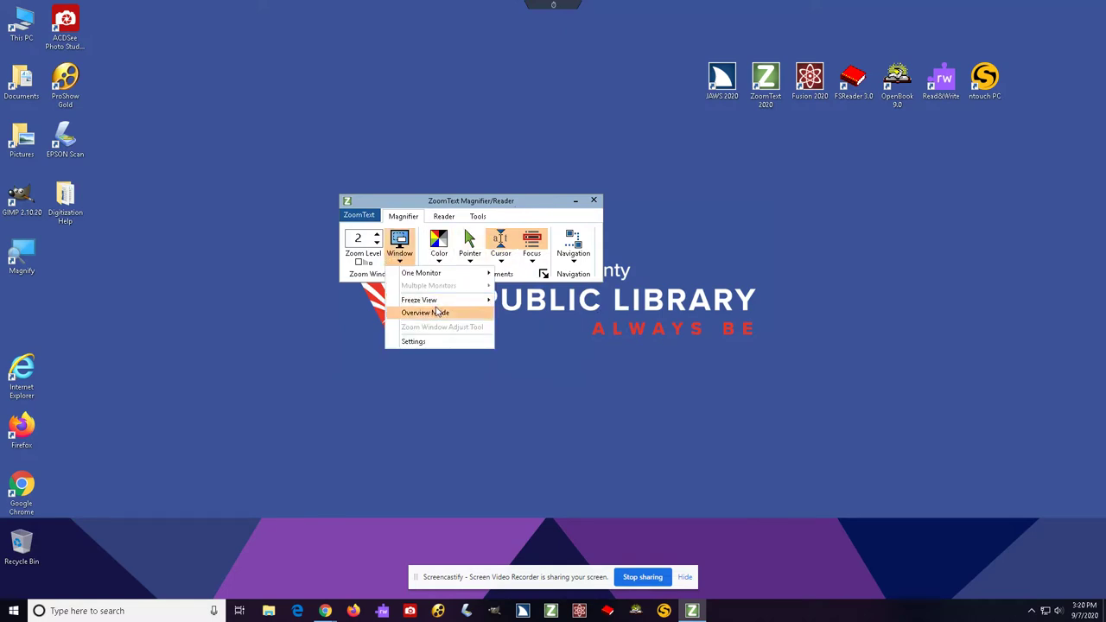
pyautogui.moveTo(443, 306)
pyautogui.moveTo(459, 277)
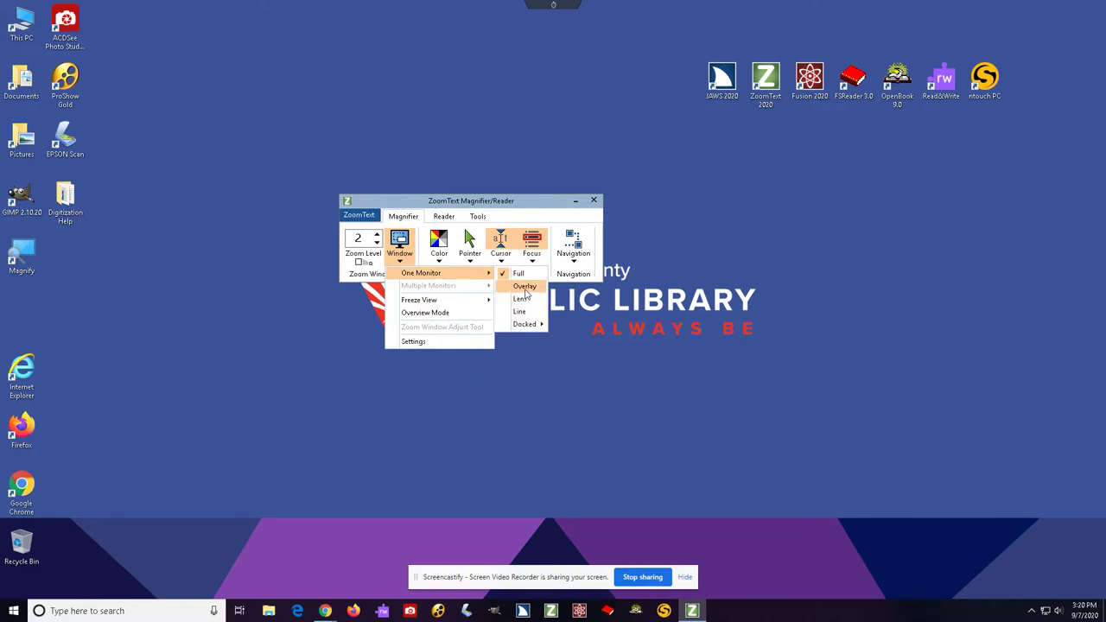
pyautogui.click(525, 294)
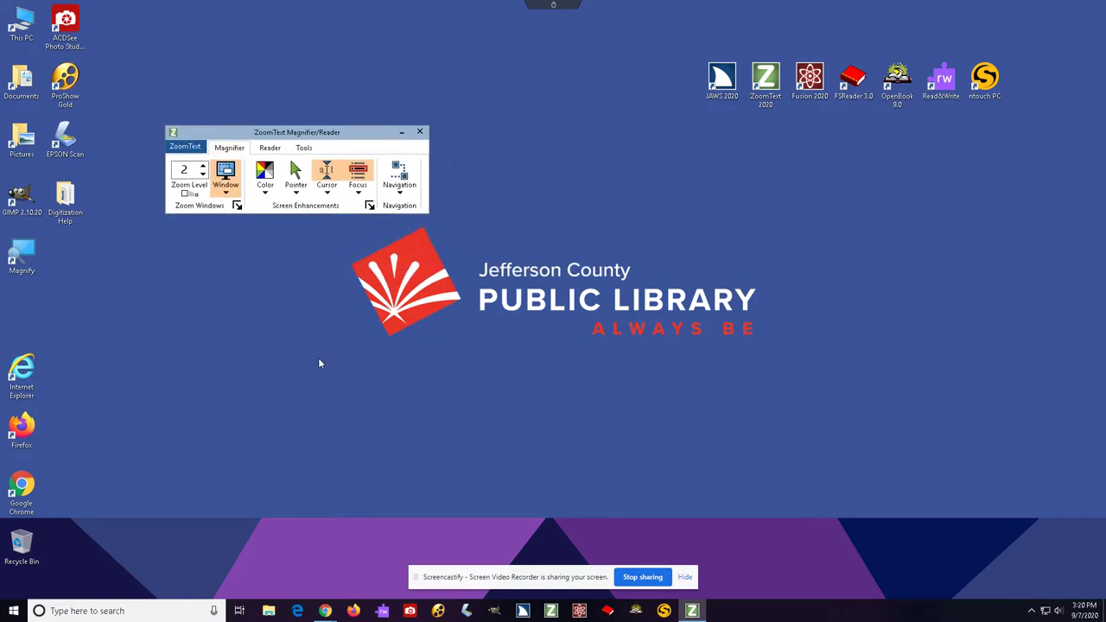
# On ZoomText's Reader tab, set the Voice to Disable, then back to Enable
pyautogui.click(269, 149)
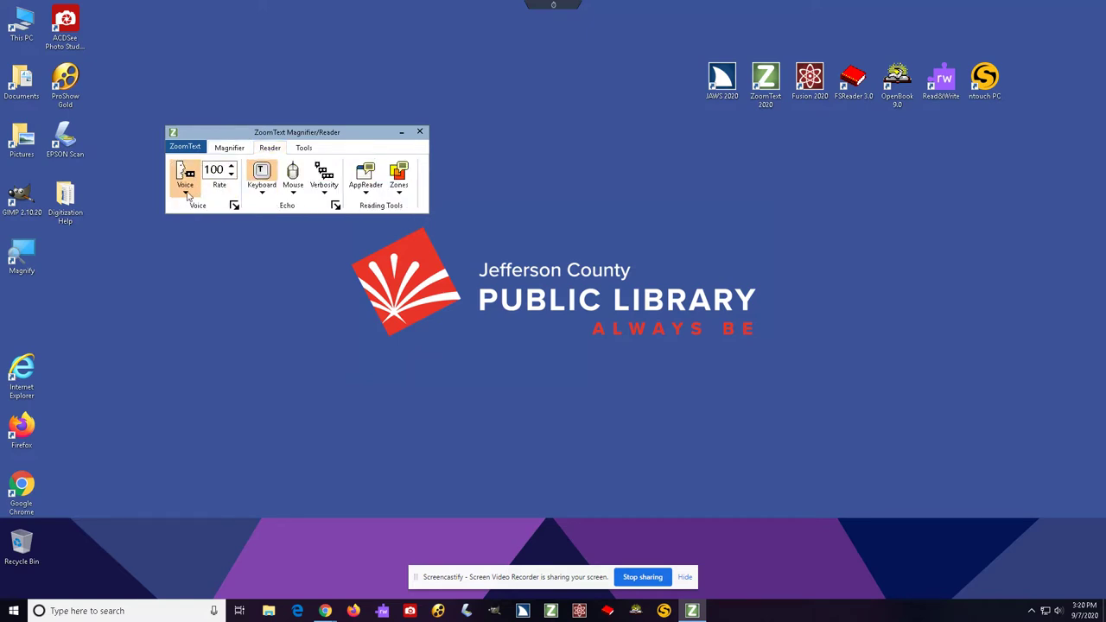
pyautogui.click(185, 194)
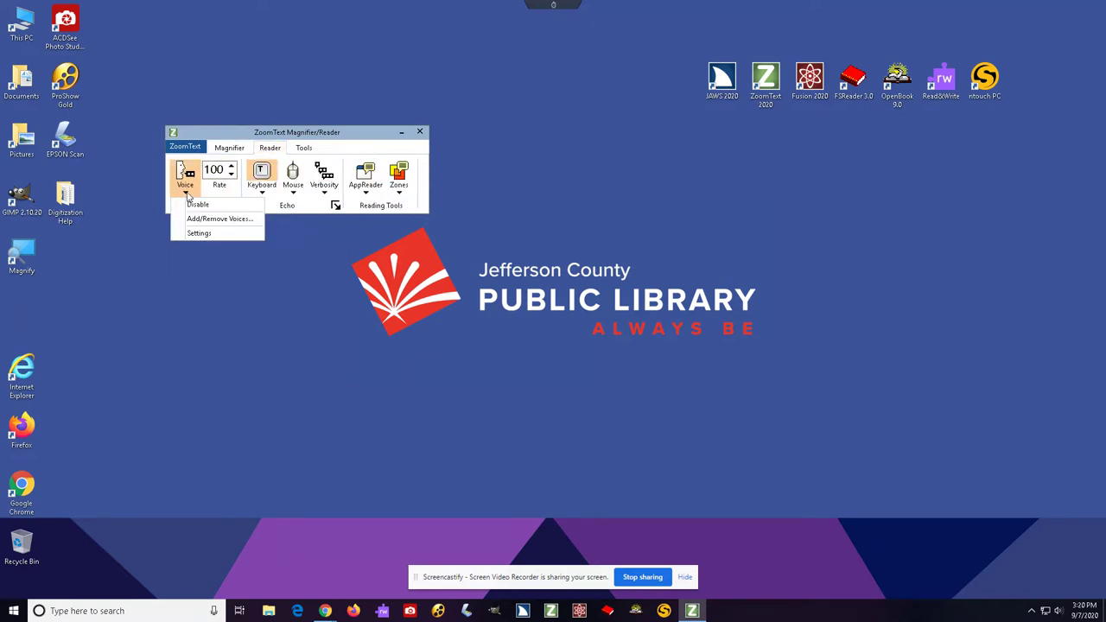
pyautogui.click(186, 193)
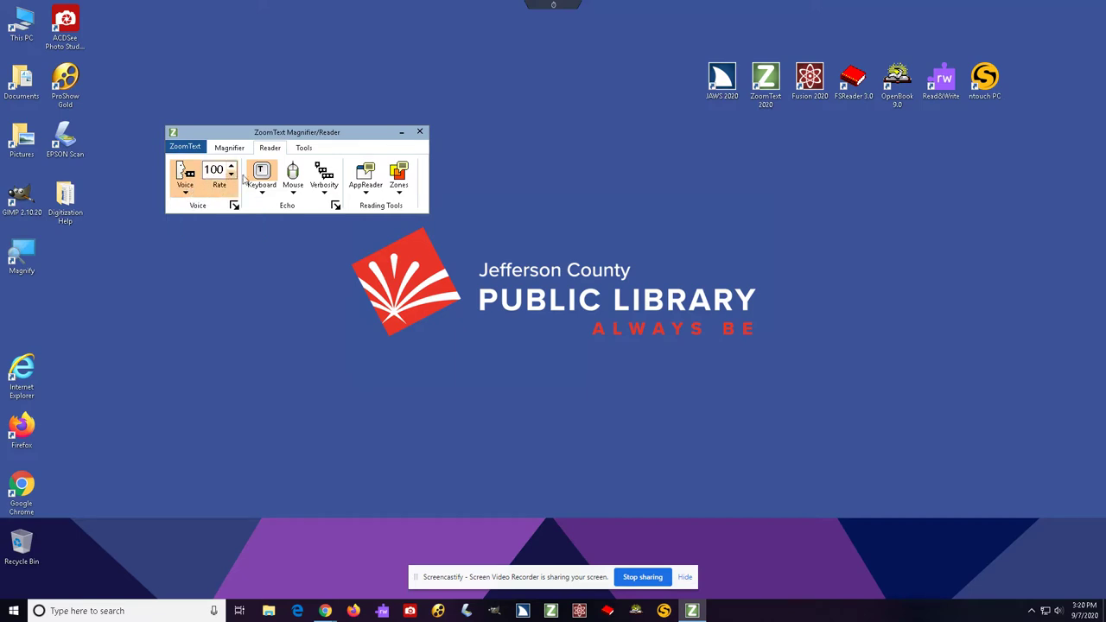
pyautogui.click(187, 197)
pyautogui.click(195, 205)
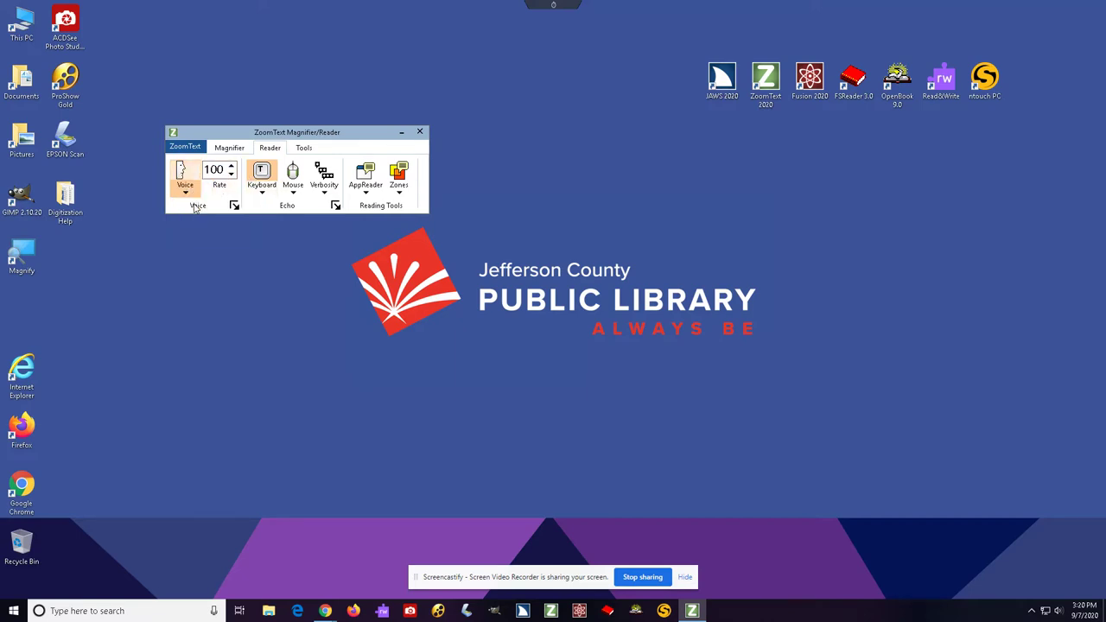
pyautogui.click(188, 195)
pyautogui.click(197, 206)
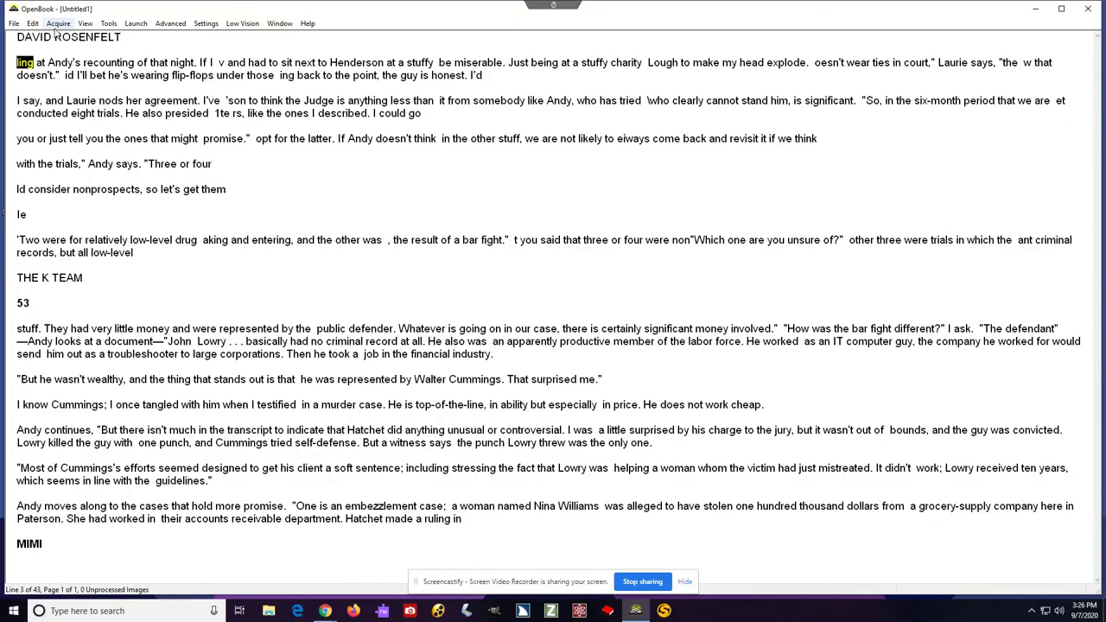
# Scan a new page into OpenBook with Acquire a Page
pyautogui.click(58, 25)
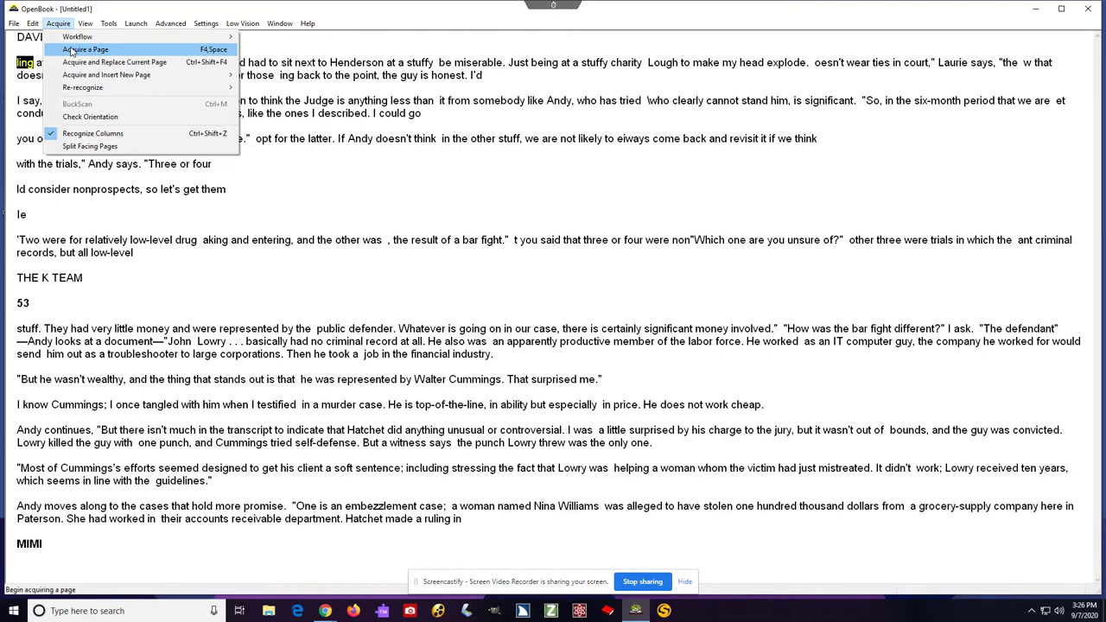
pyautogui.click(73, 50)
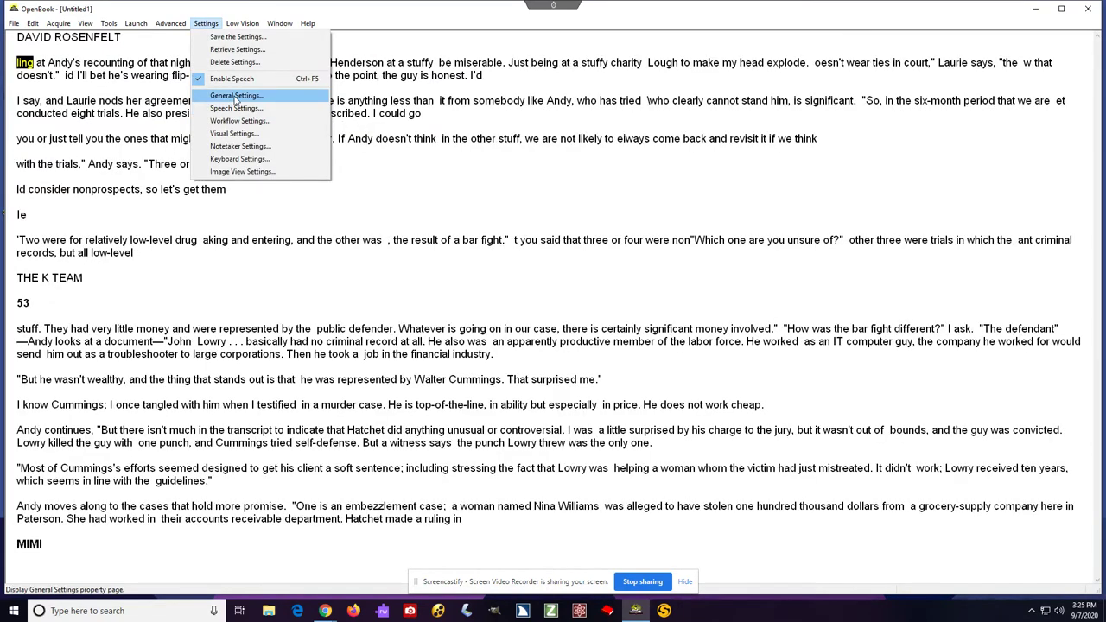
# In OpenBook's General Settings, open Speech Settings and review the synthesizer list
pyautogui.click(235, 96)
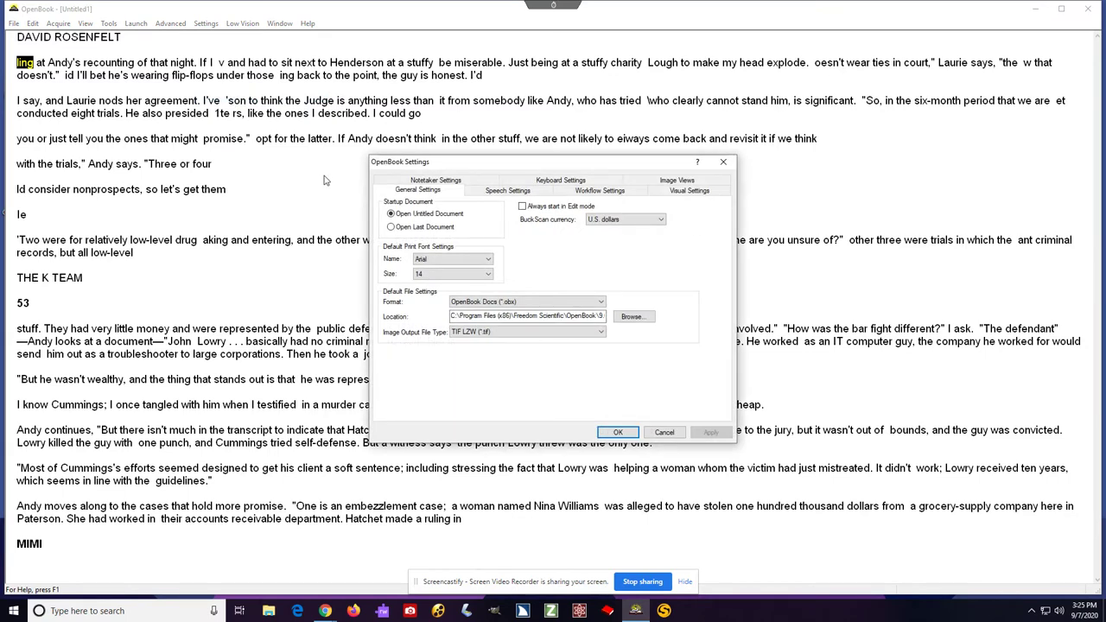
pyautogui.click(497, 192)
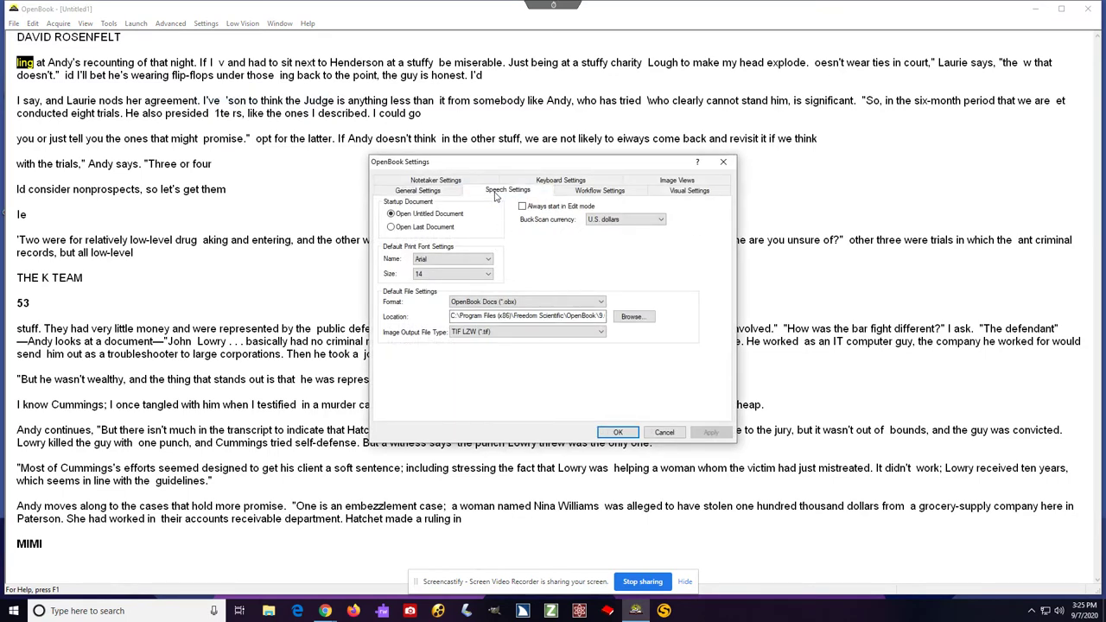
pyautogui.click(519, 245)
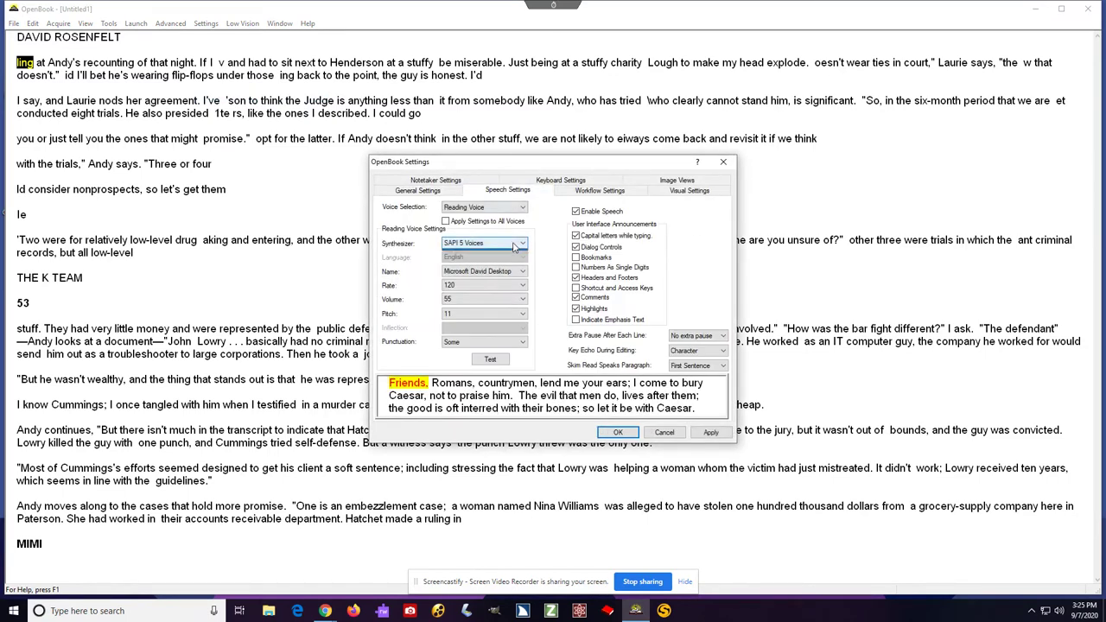
pyautogui.click(518, 245)
pyautogui.click(519, 244)
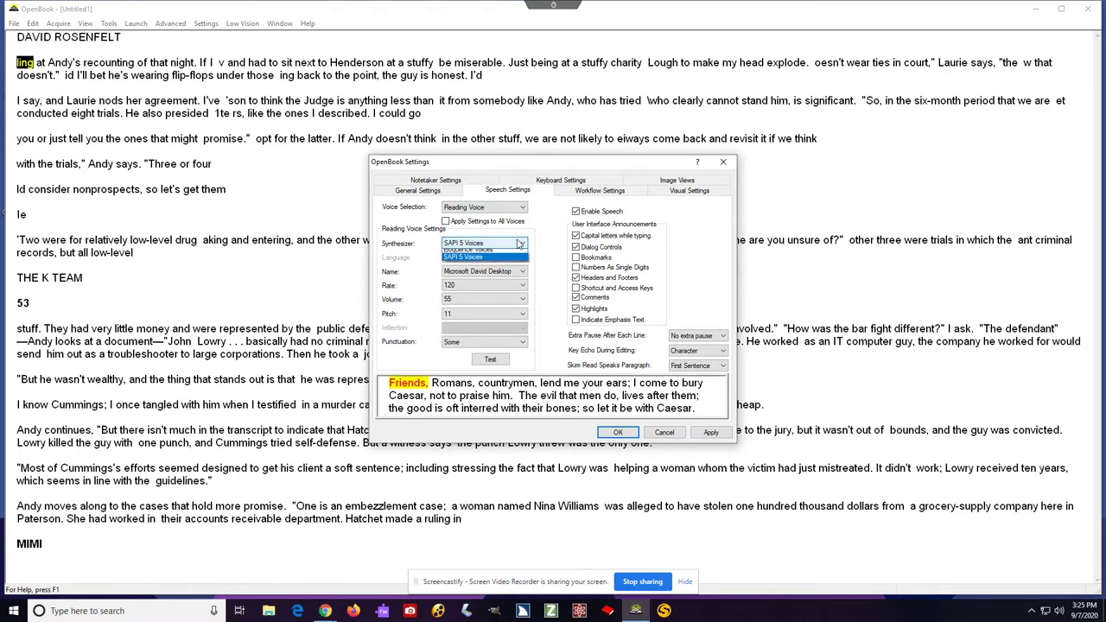
pyautogui.click(502, 252)
# Keep the Reading Voice set to Microsoft David Desktop
pyautogui.click(500, 207)
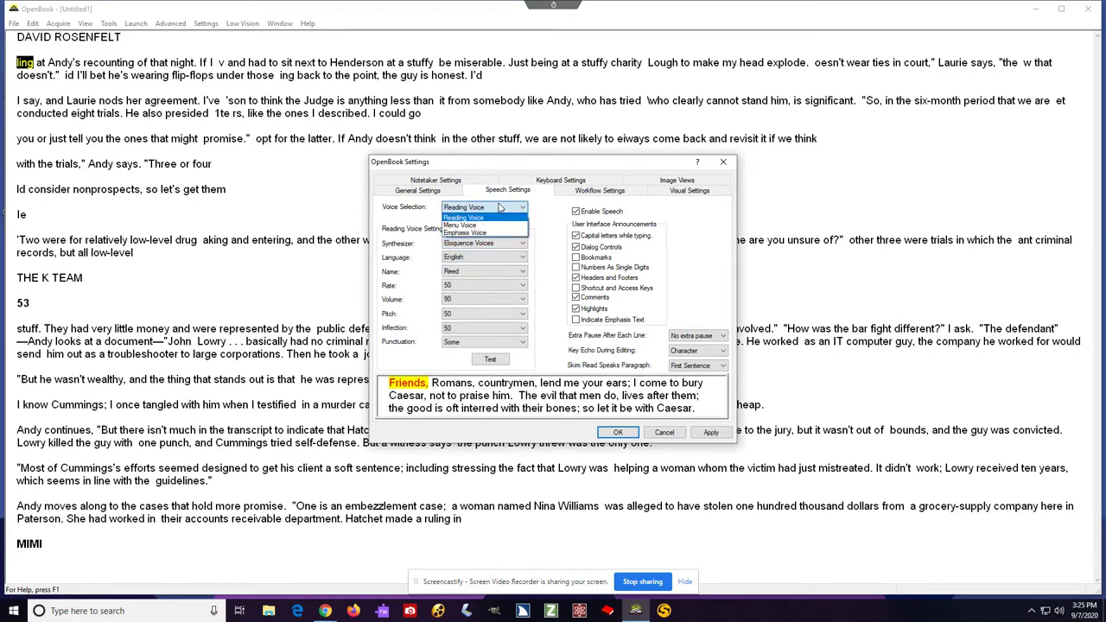
pyautogui.click(499, 217)
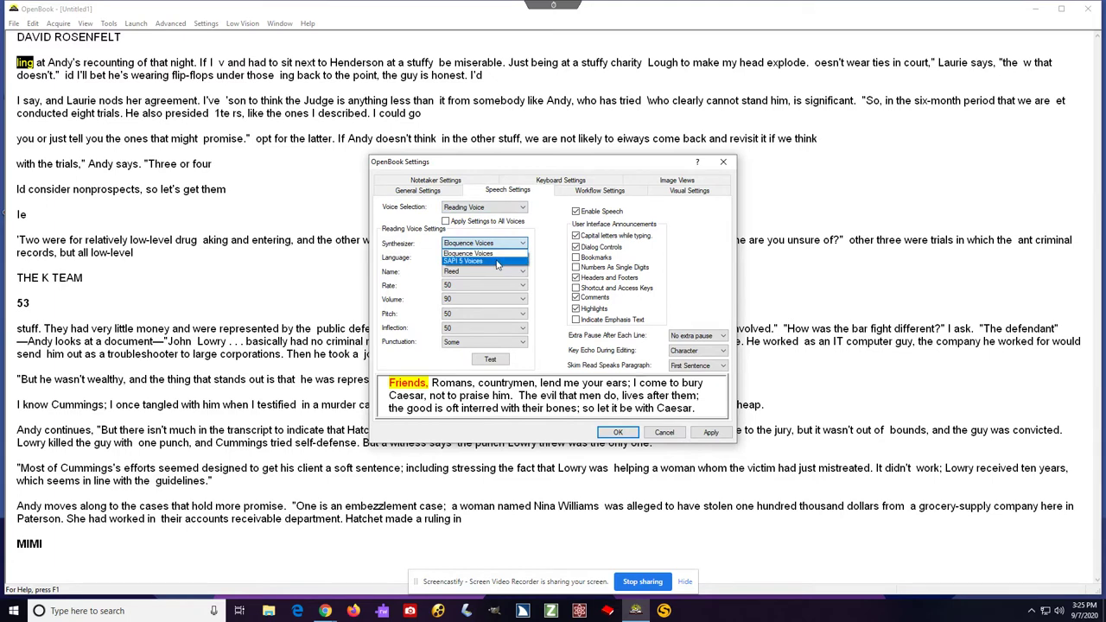
pyautogui.click(512, 271)
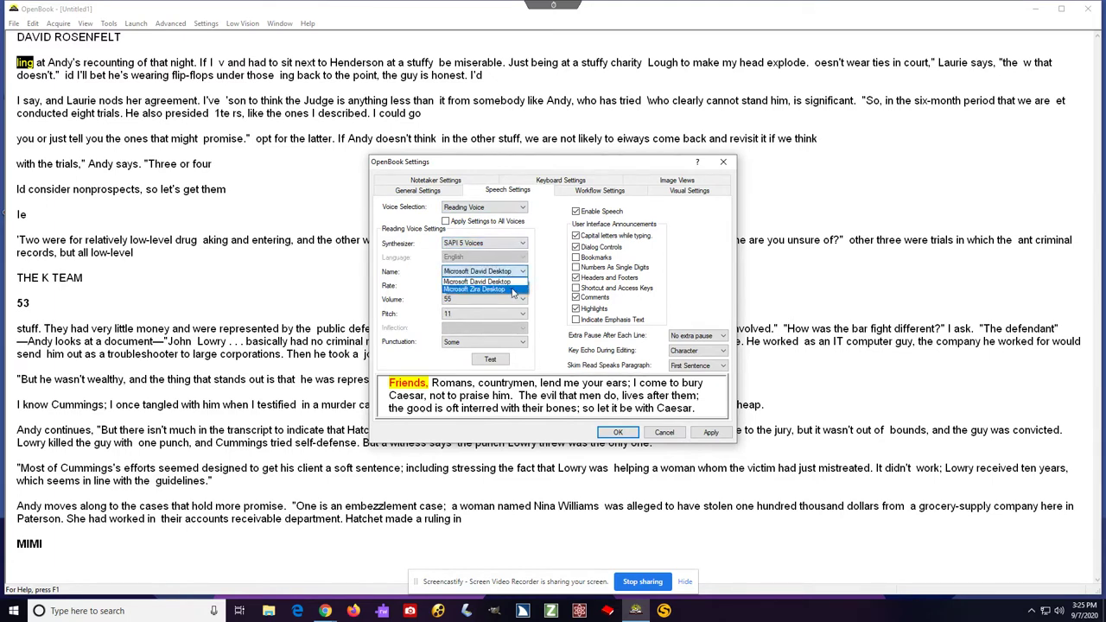
pyautogui.click(497, 283)
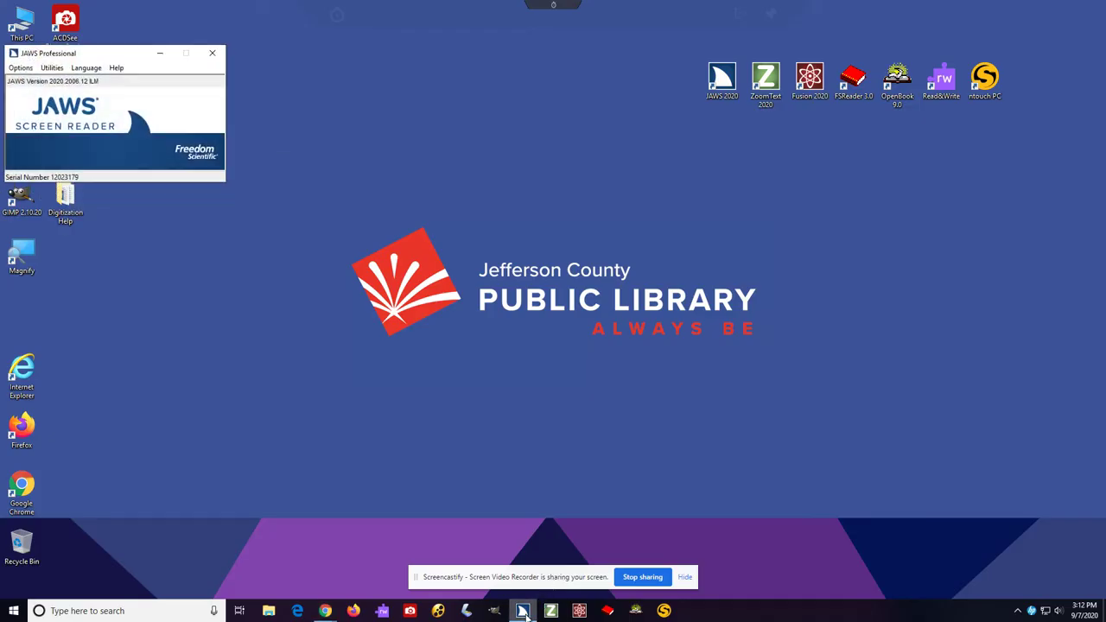
# Keep Zoe Vocalizer Expressive Premium as the JAWS default voice profile, then quit JAWS
pyautogui.click(18, 69)
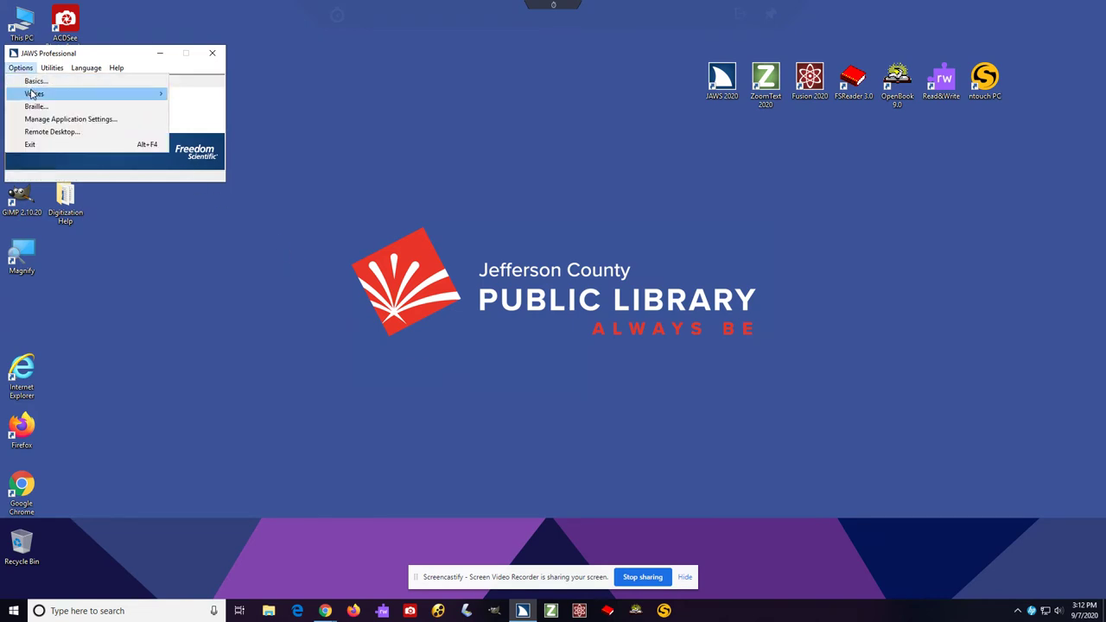
pyautogui.moveTo(36, 95)
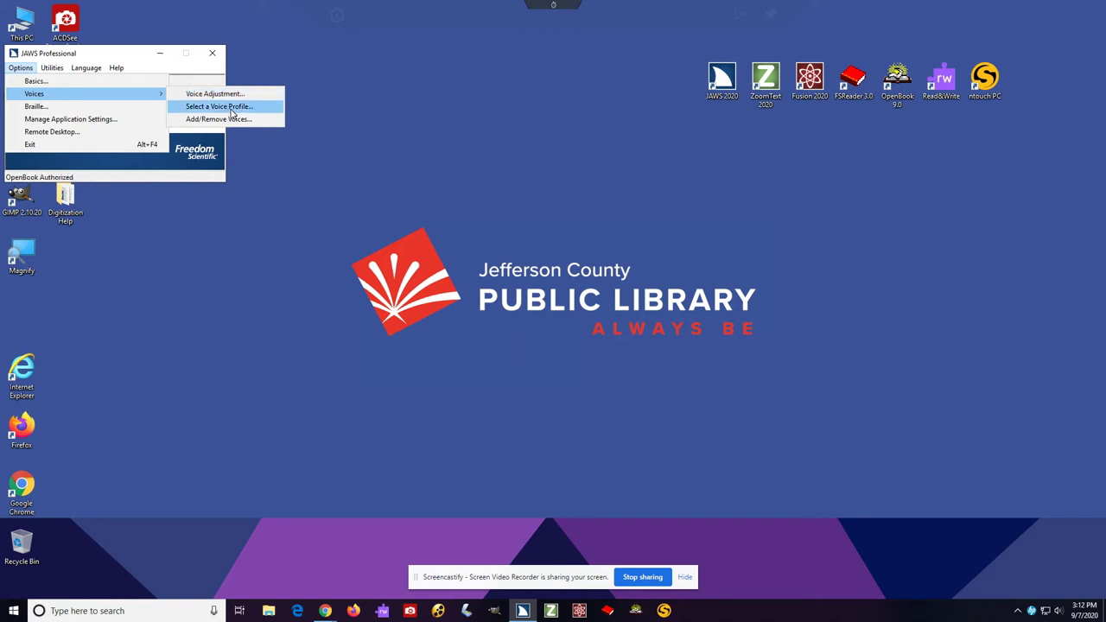
pyautogui.click(231, 107)
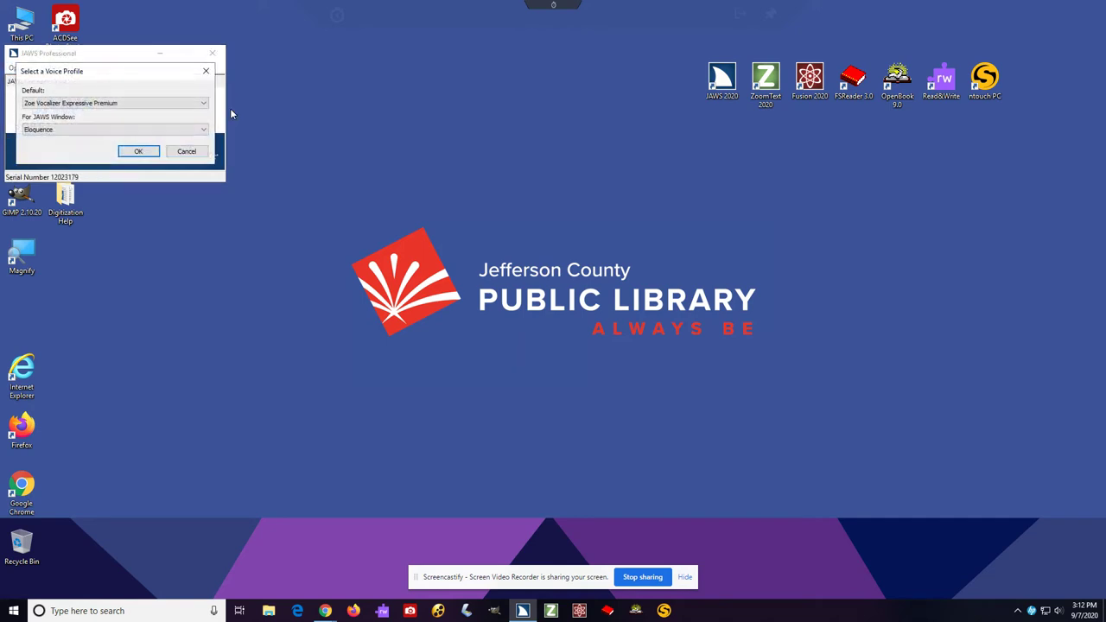
pyautogui.click(176, 108)
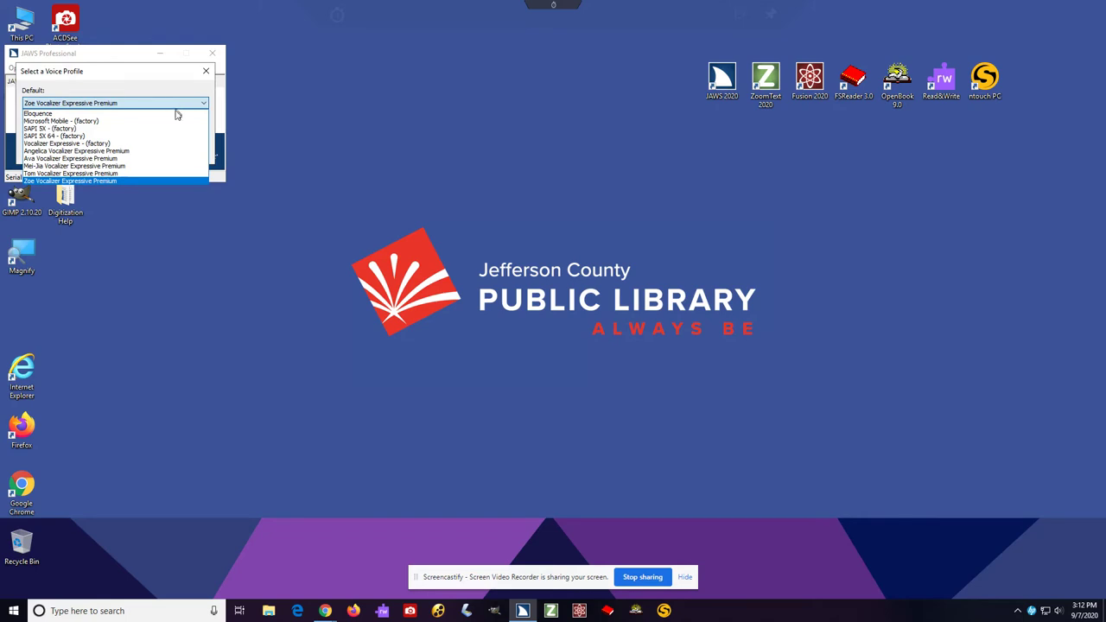
pyautogui.click(142, 181)
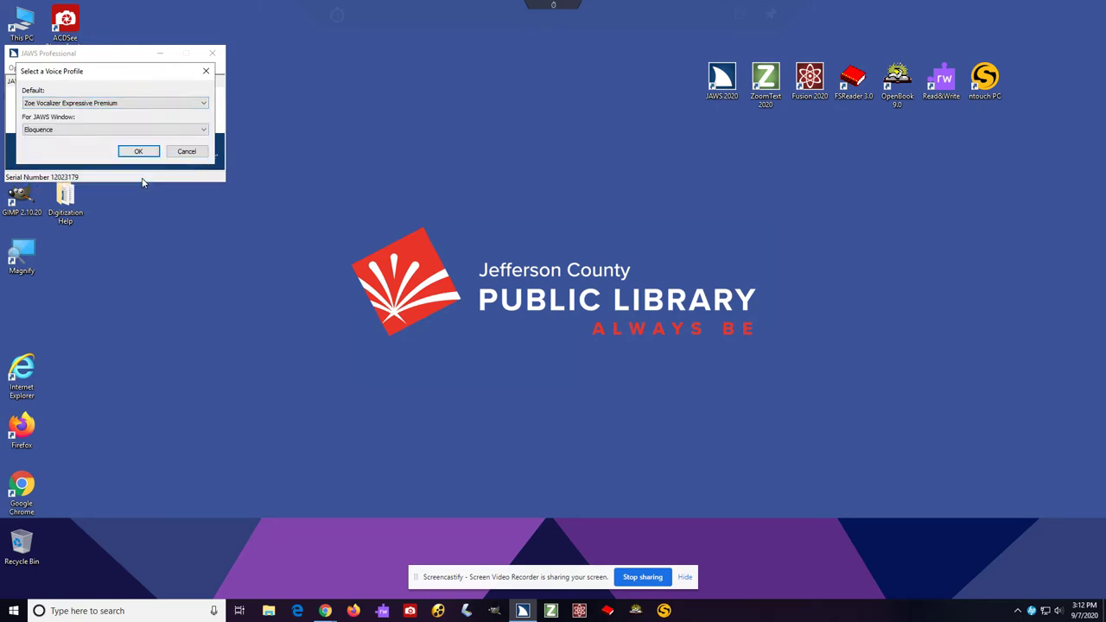
pyautogui.click(140, 151)
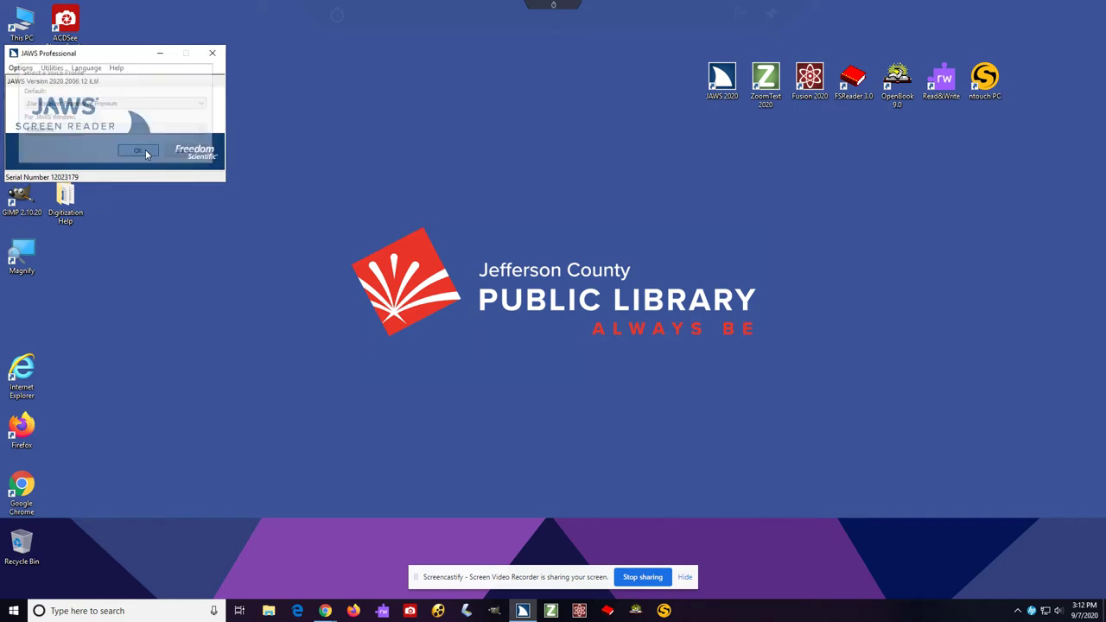
pyautogui.click(217, 56)
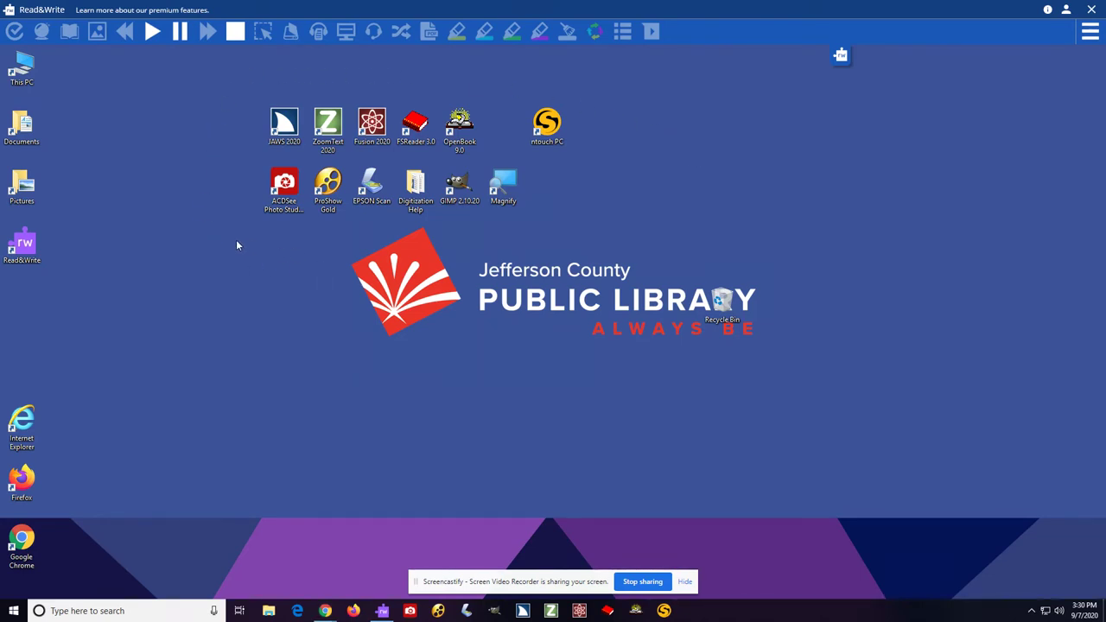
# Move the Read&Write shortcut from the left column into the top icon row beside OpenBook
pyautogui.moveTo(237, 245); pyautogui.dragTo(624, 82)
pyautogui.click(577, 177)
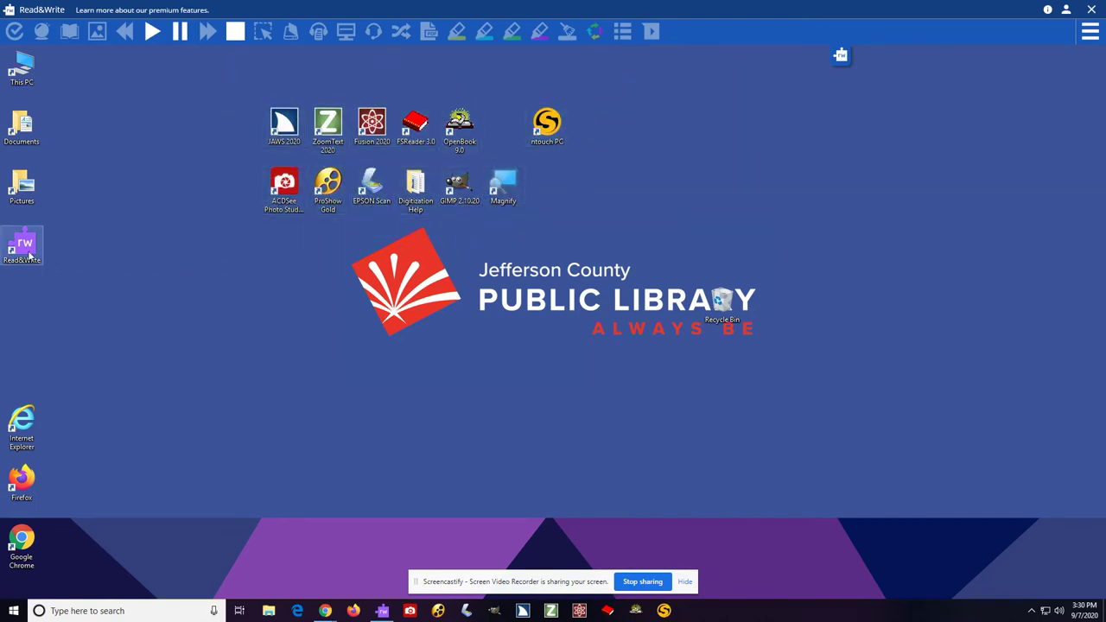
pyautogui.moveTo(21, 265); pyautogui.dragTo(64, 270)
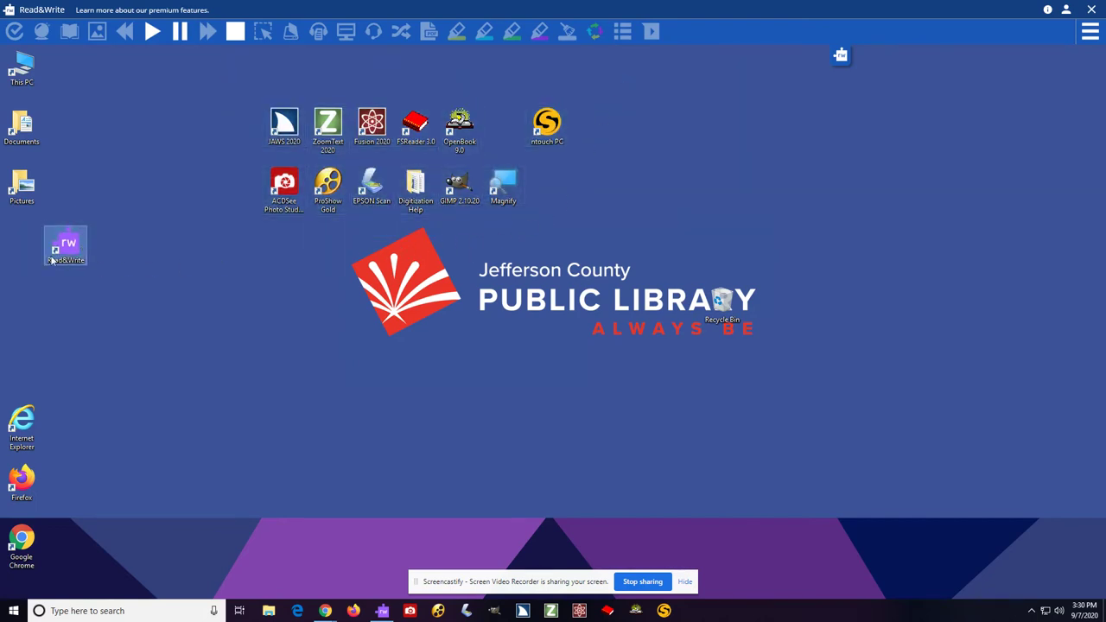
pyautogui.click(169, 272)
pyautogui.moveTo(68, 261); pyautogui.dragTo(505, 147)
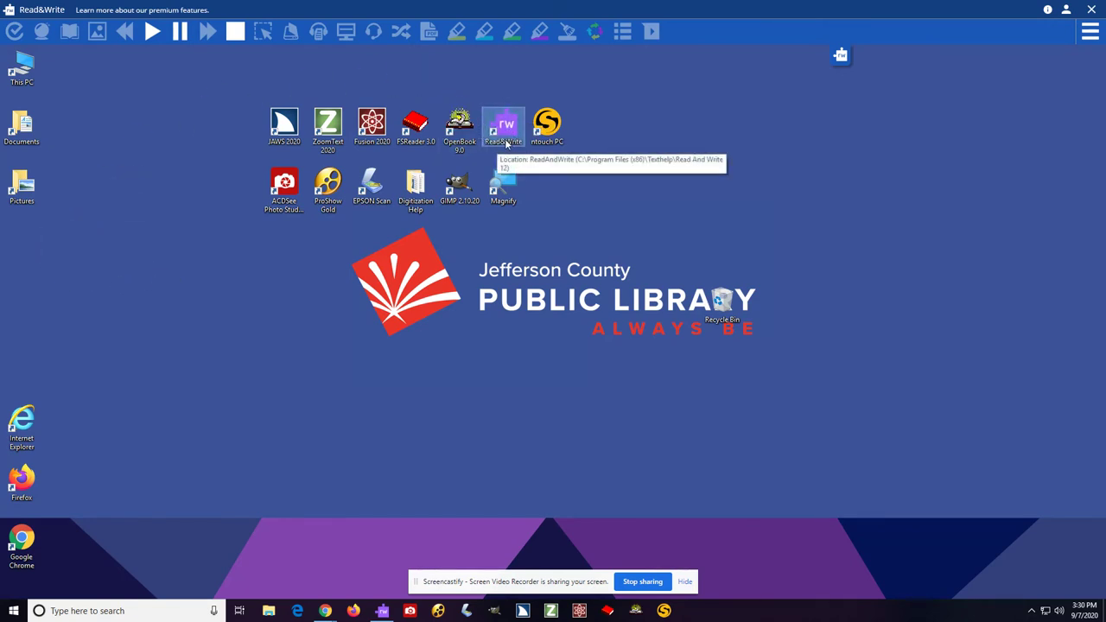
pyautogui.click(570, 238)
pyautogui.moveTo(571, 238); pyautogui.dragTo(241, 73)
pyautogui.click(234, 111)
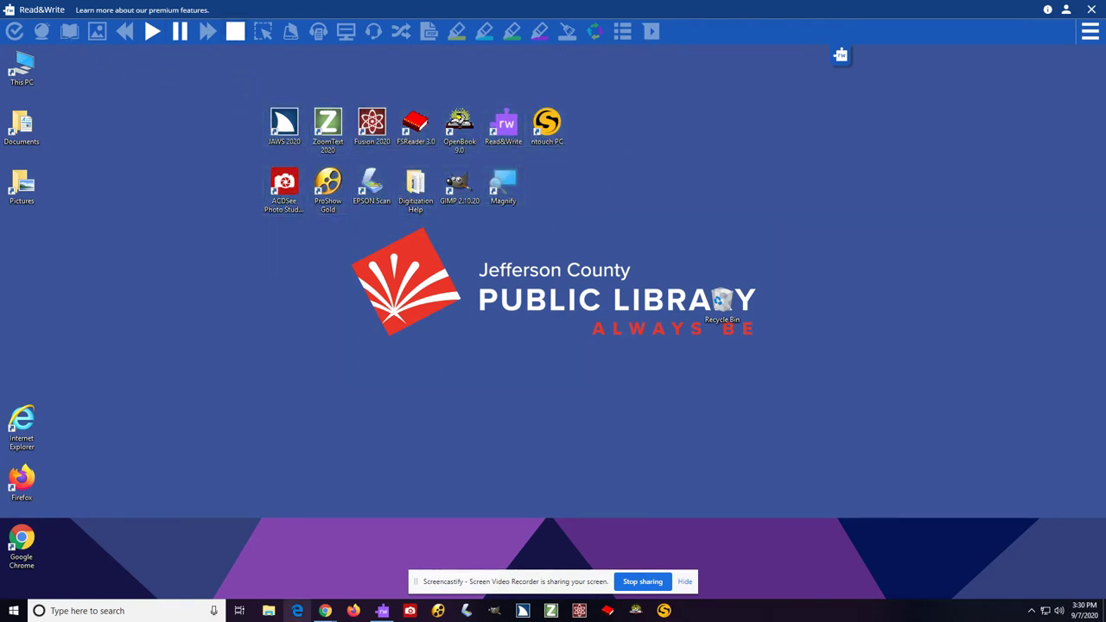
# Open a new Chrome window and load jeffcolibrary.org from the typed 'jeffcolib'
pyautogui.rightClick(325, 611)
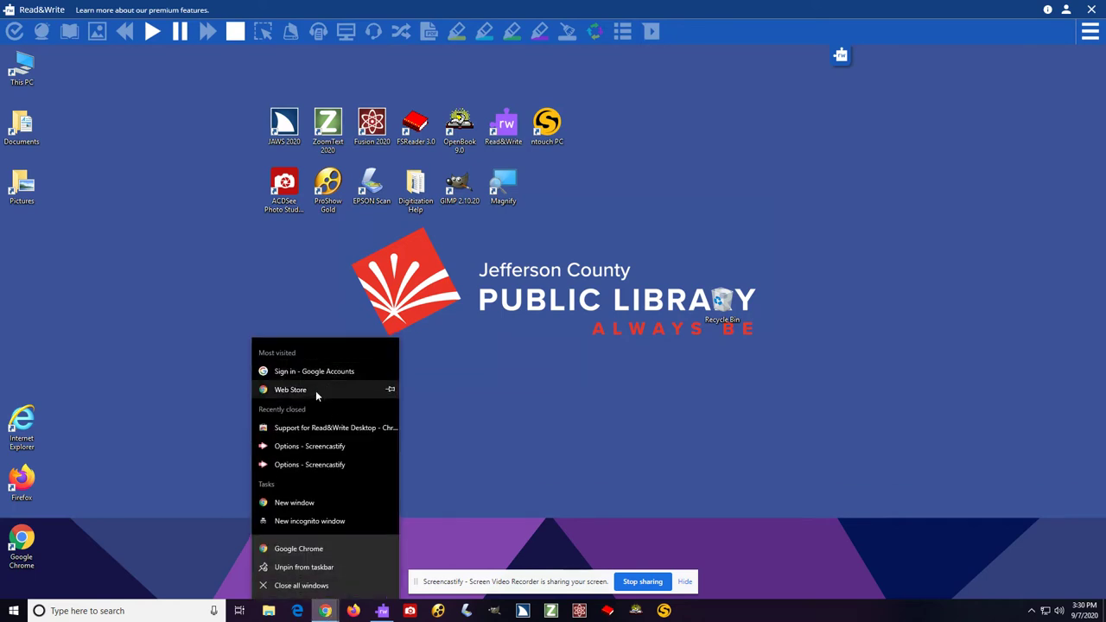
pyautogui.click(281, 502)
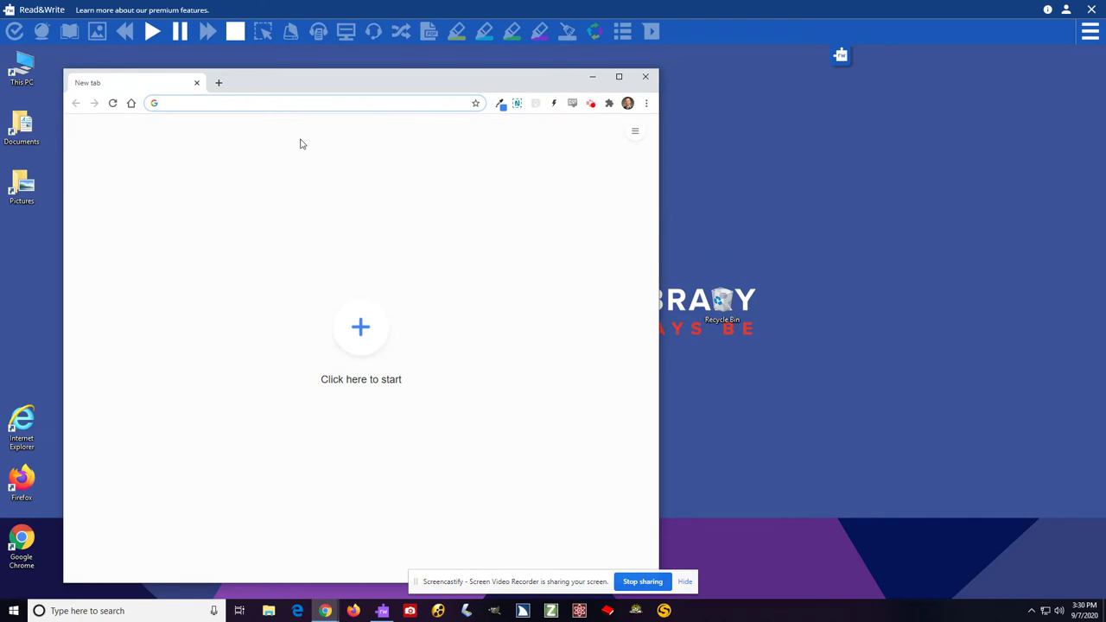
pyautogui.write('jeffcolib')
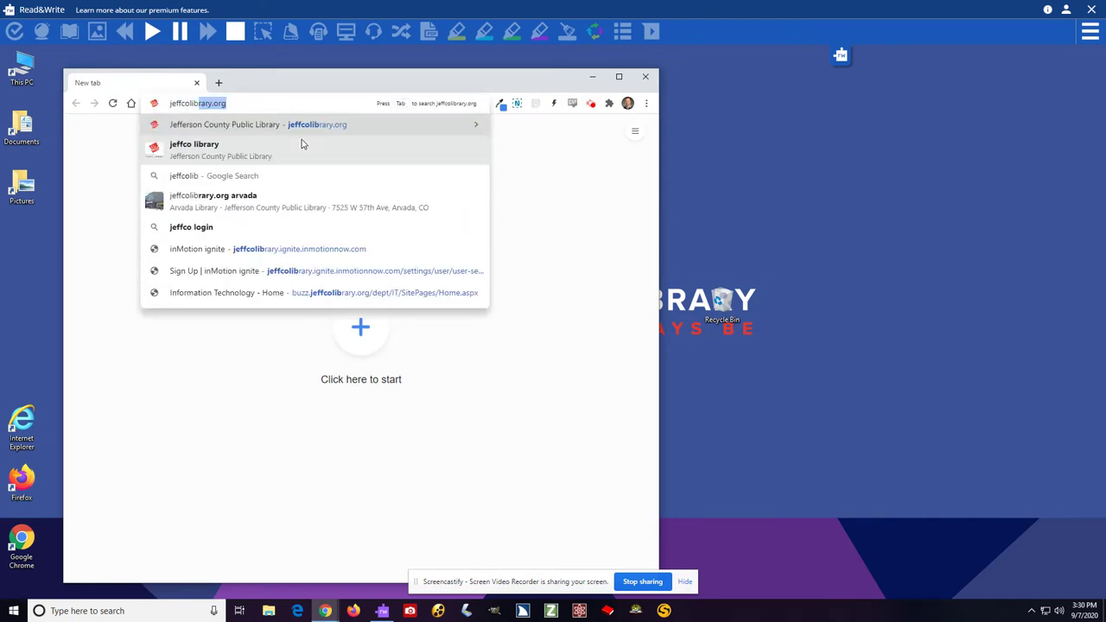
pyautogui.press('Return')
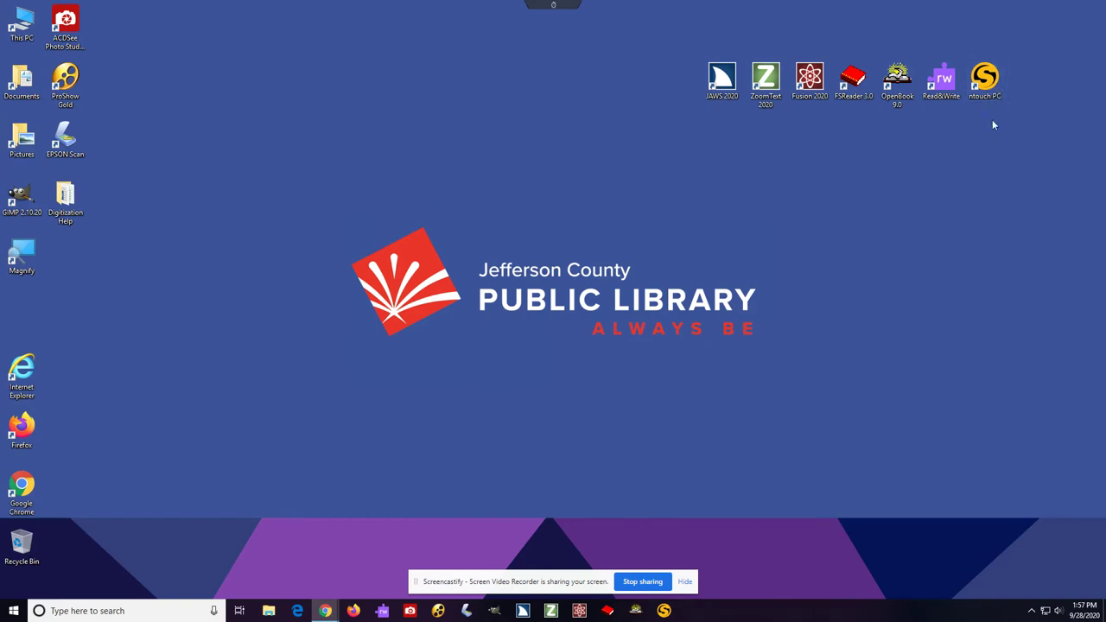
# Launch ntouch PC and log in with the saved phone number and password
pyautogui.doubleClick(985, 93)
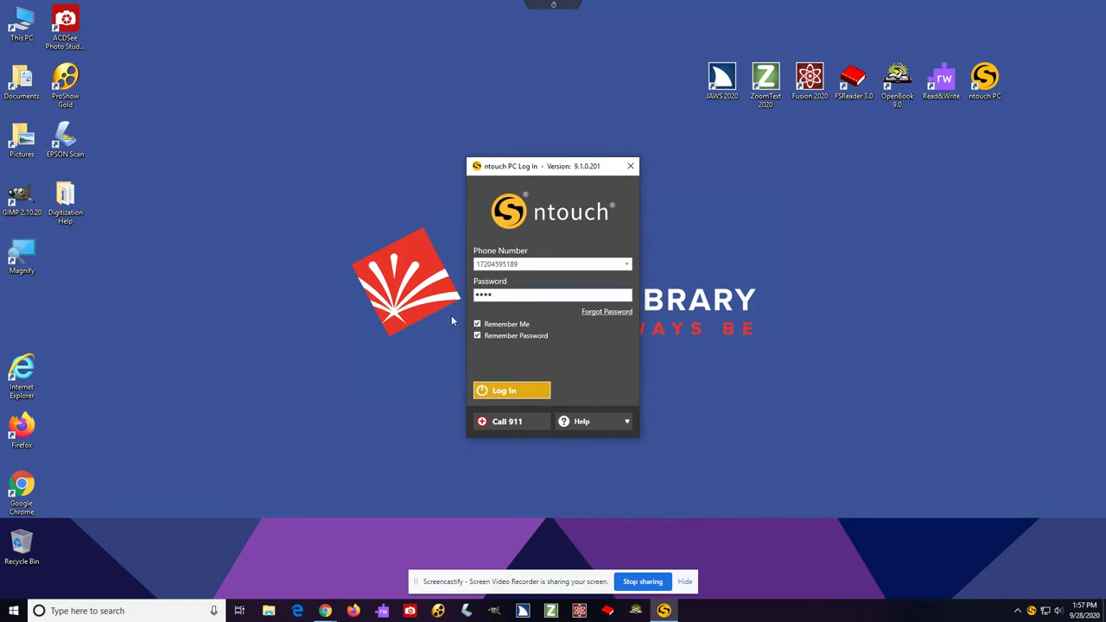
pyautogui.click(510, 393)
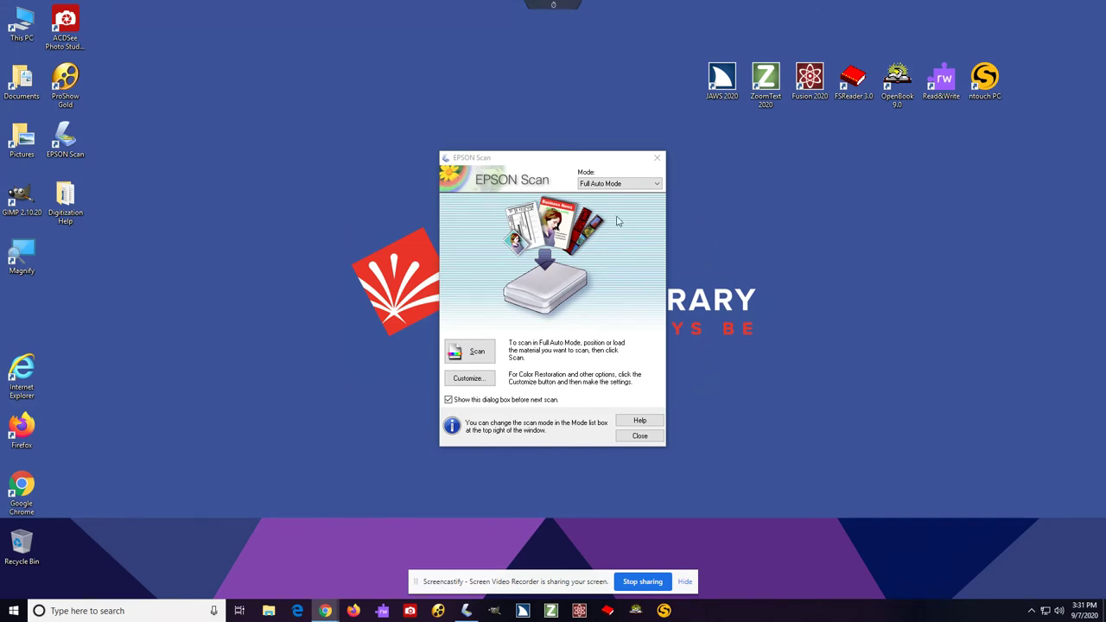
# Switch EPSON Scan to Professional Mode, recentre its window, and open File Save Settings
pyautogui.click(637, 184)
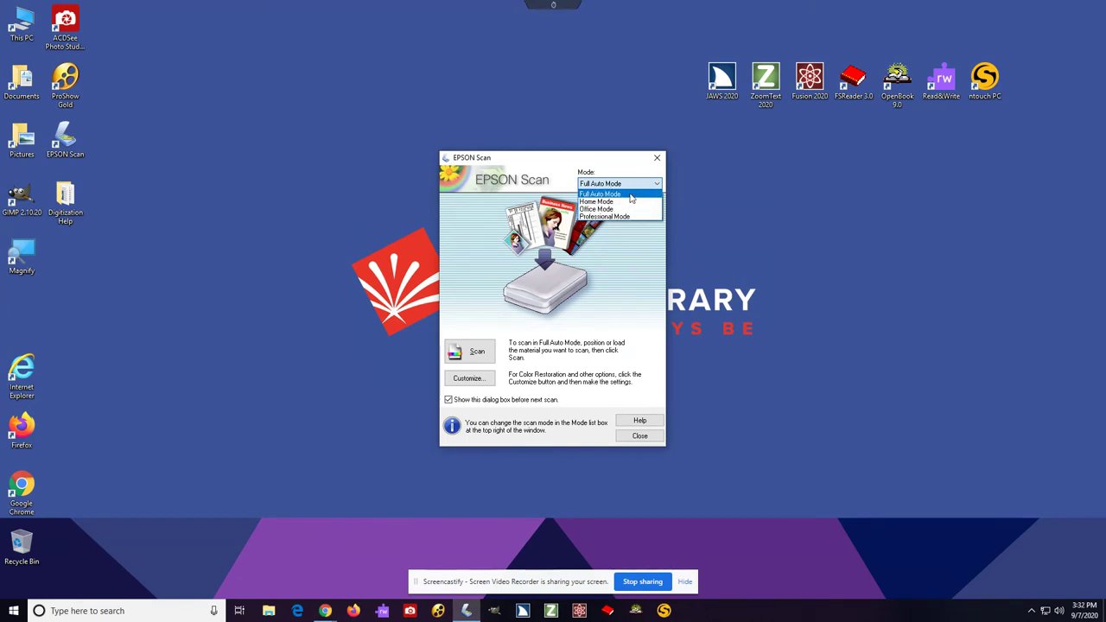
pyautogui.click(625, 217)
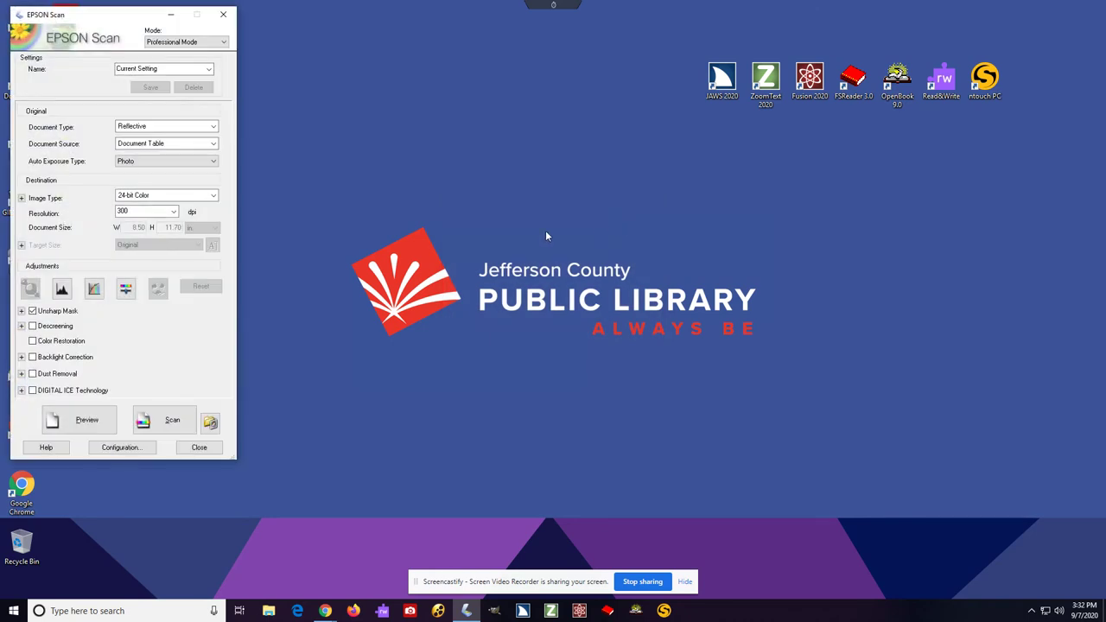
pyautogui.moveTo(119, 15); pyautogui.dragTo(380, 63)
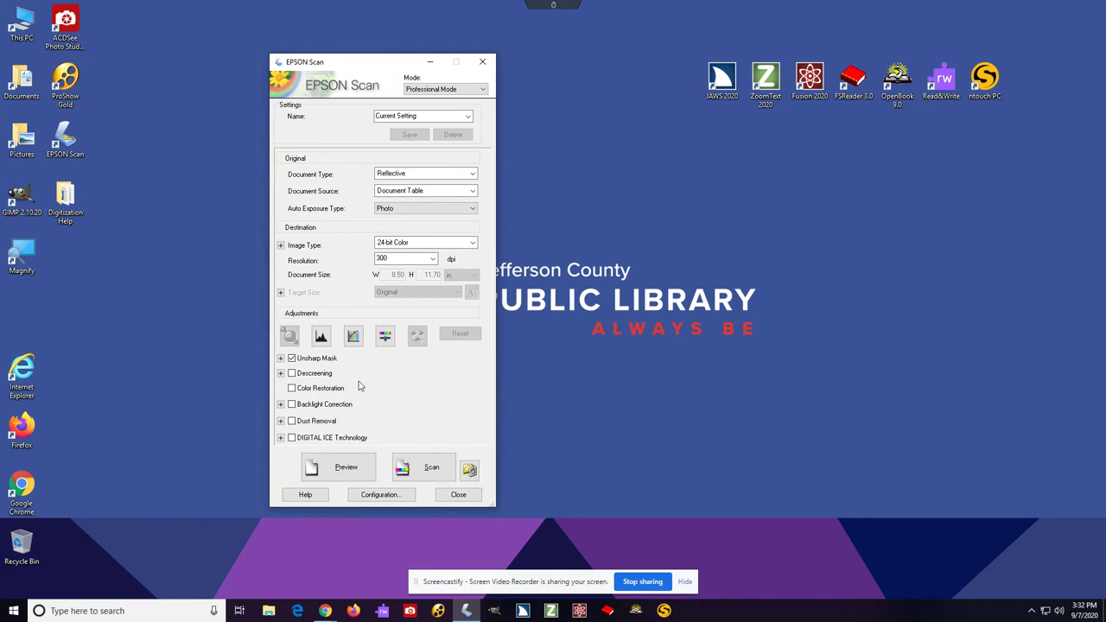
pyautogui.click(472, 474)
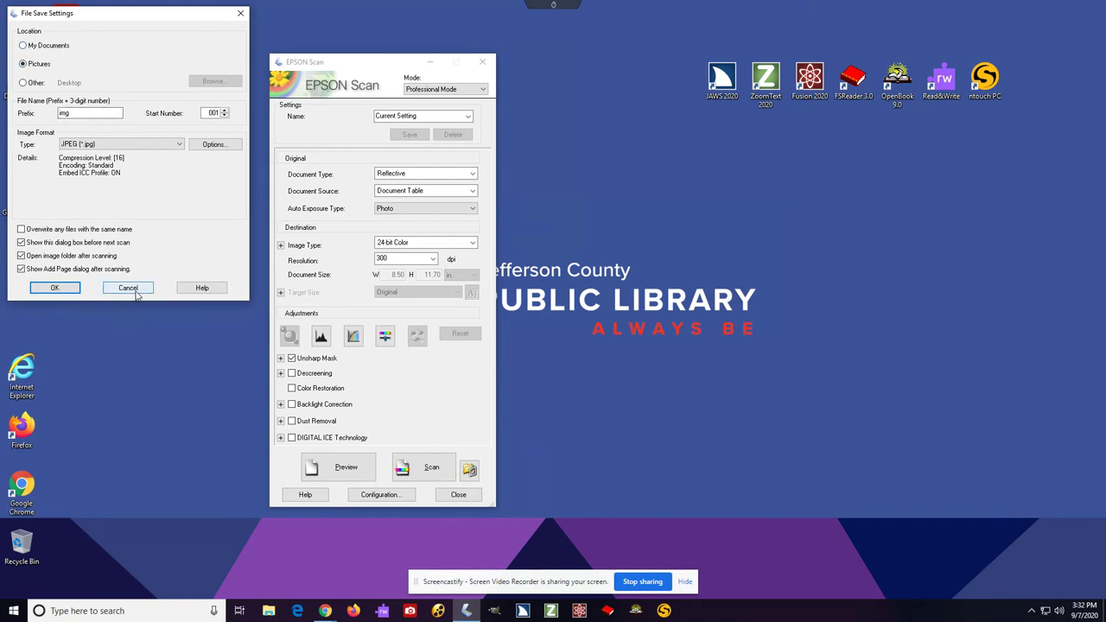
# Keep JPEG as the EPSON Scan image format, then exit the scanner software and dismiss its connection error
pyautogui.click(172, 145)
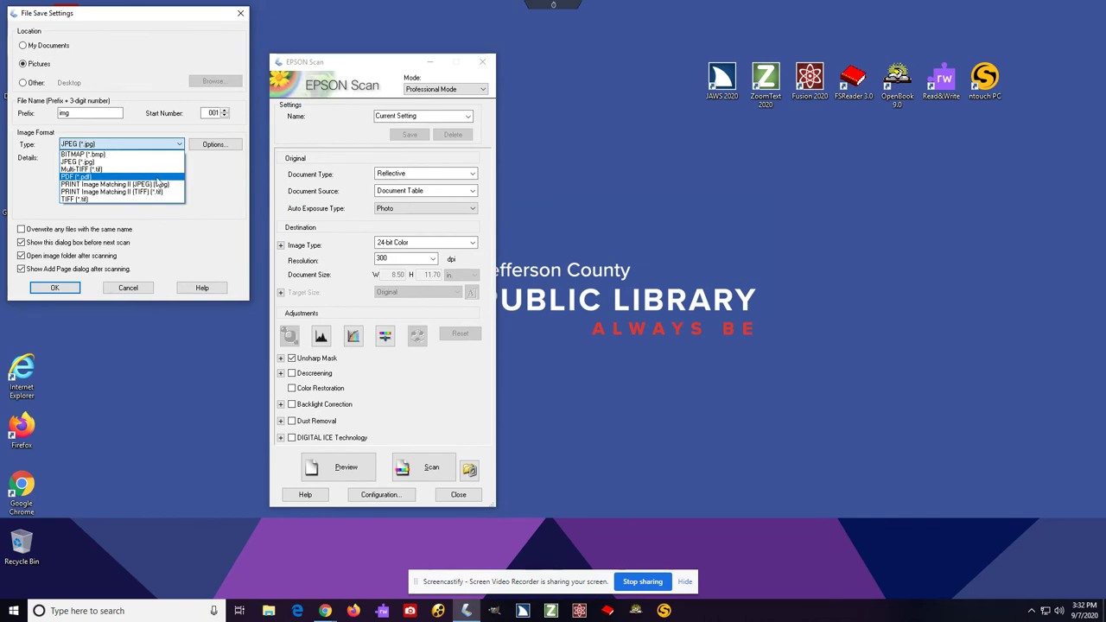
pyautogui.click(209, 189)
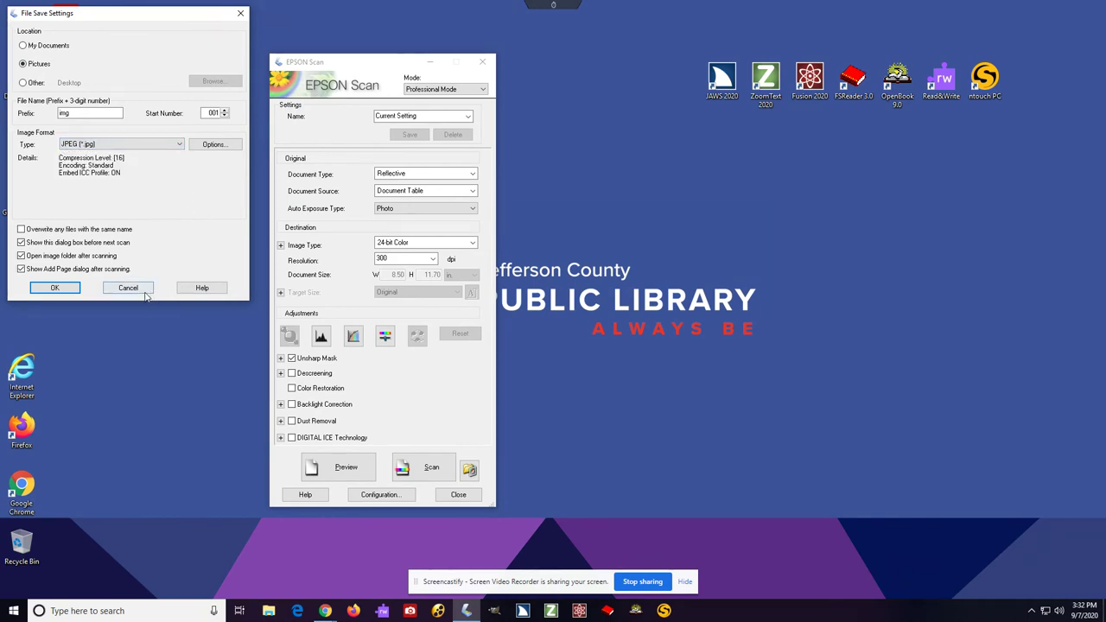
pyautogui.click(144, 291)
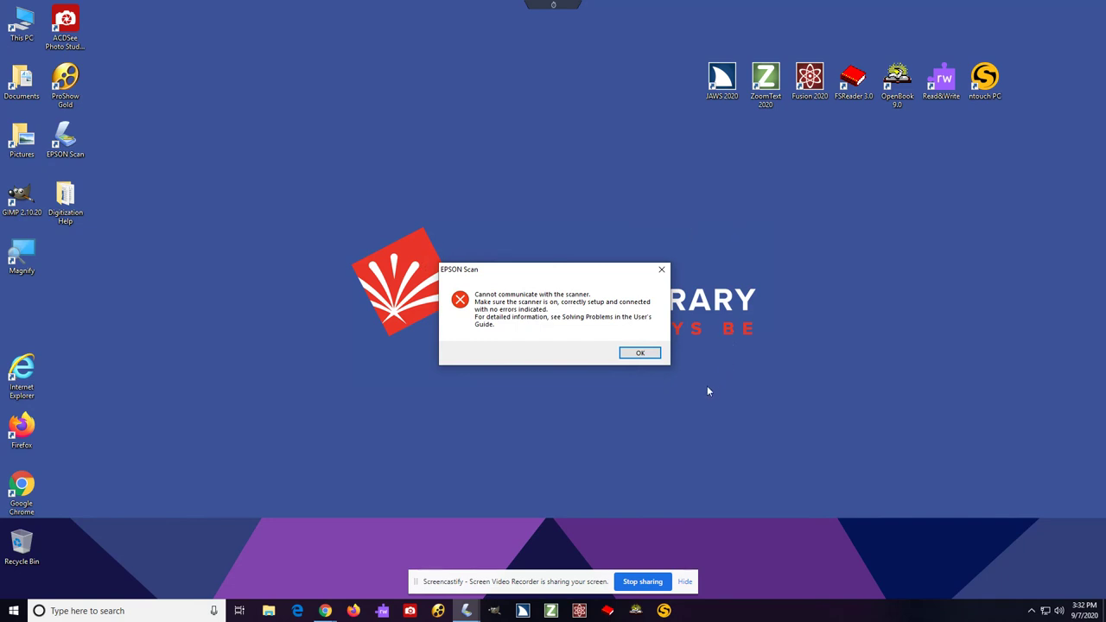
pyautogui.click(641, 353)
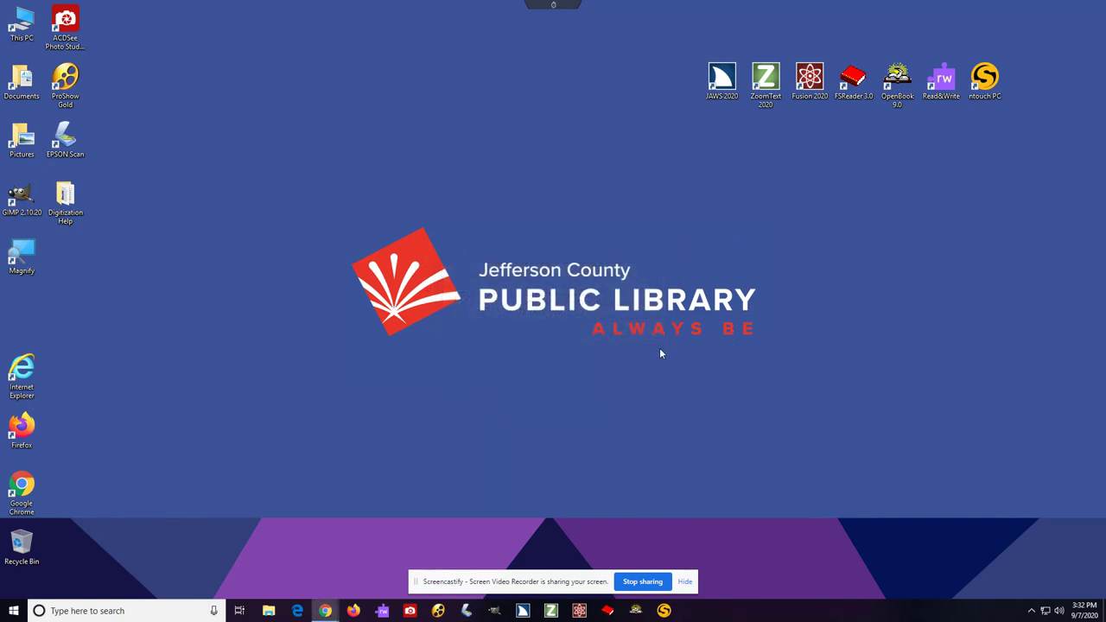